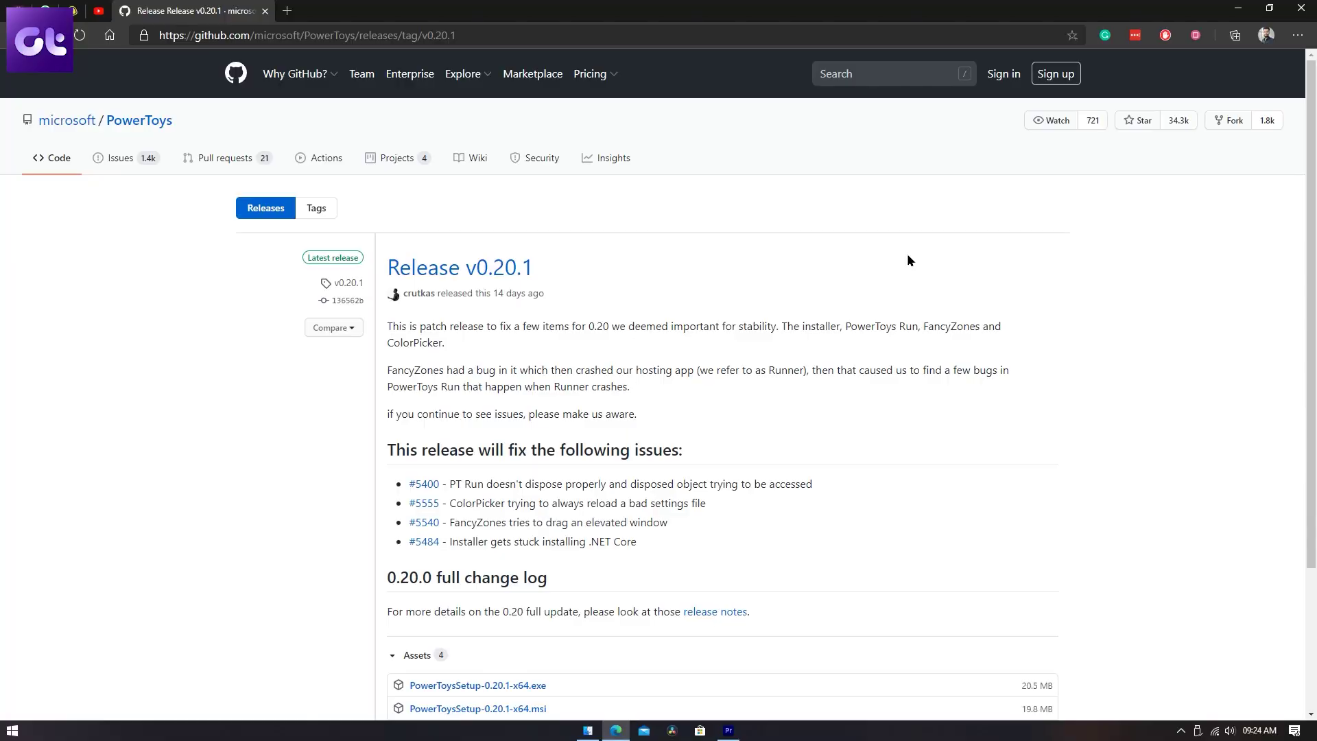
Save the PowerToysSetup-0.20.1-x64.exe installer from the v0.20.1 release's Assets list.
scroll(909, 261, "down", 3)
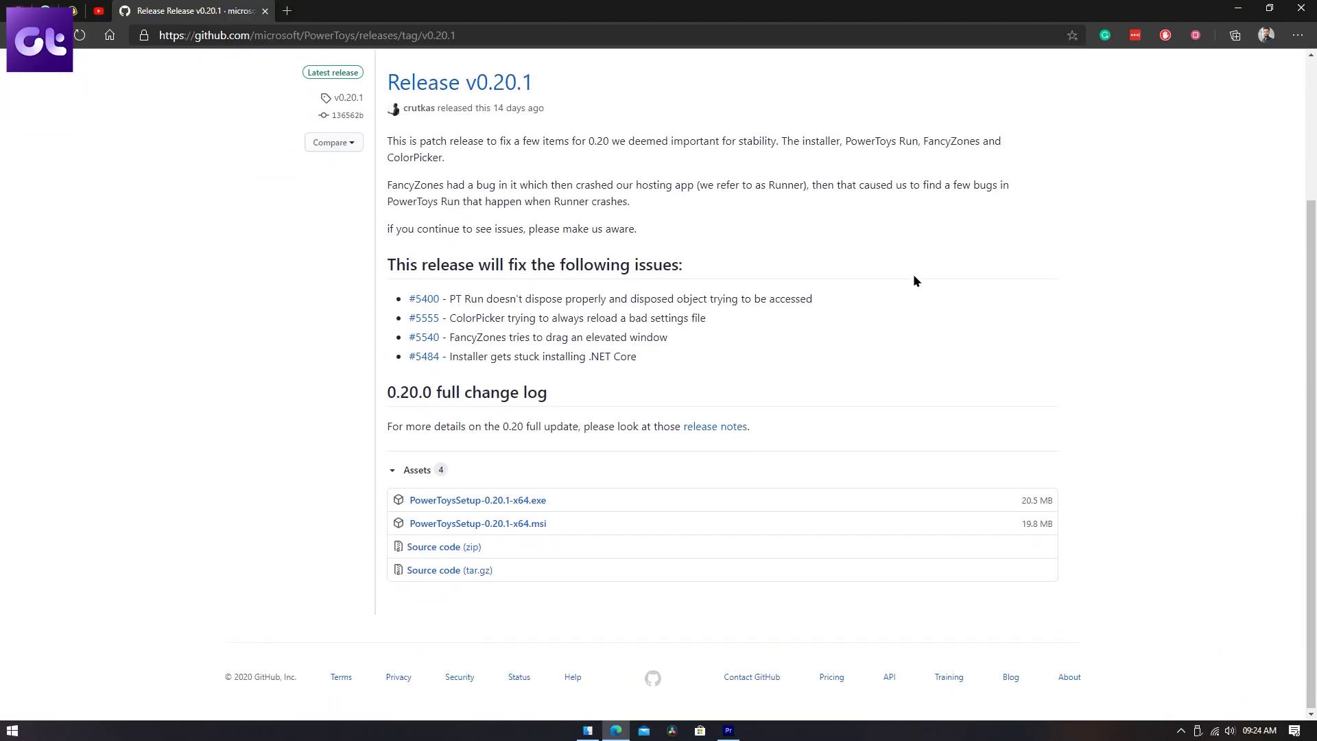
right_click(527, 504)
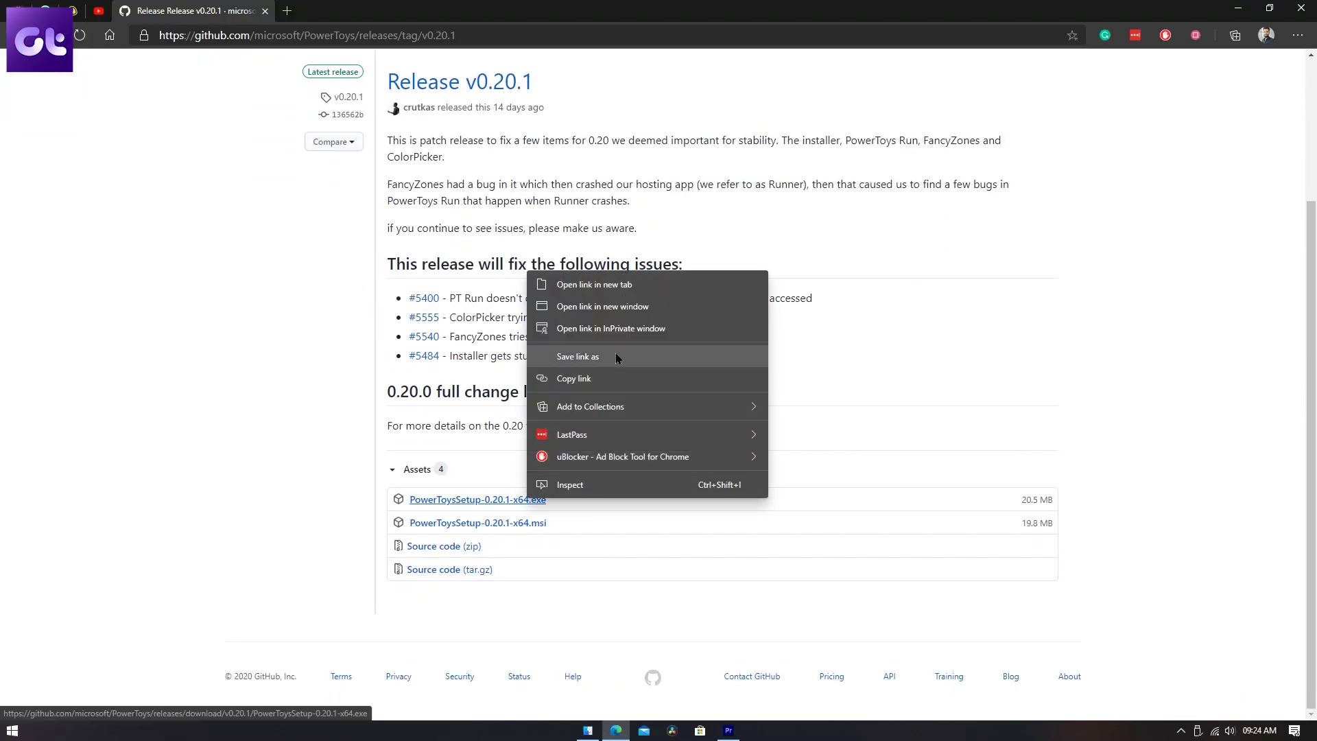
left_click(827, 459)
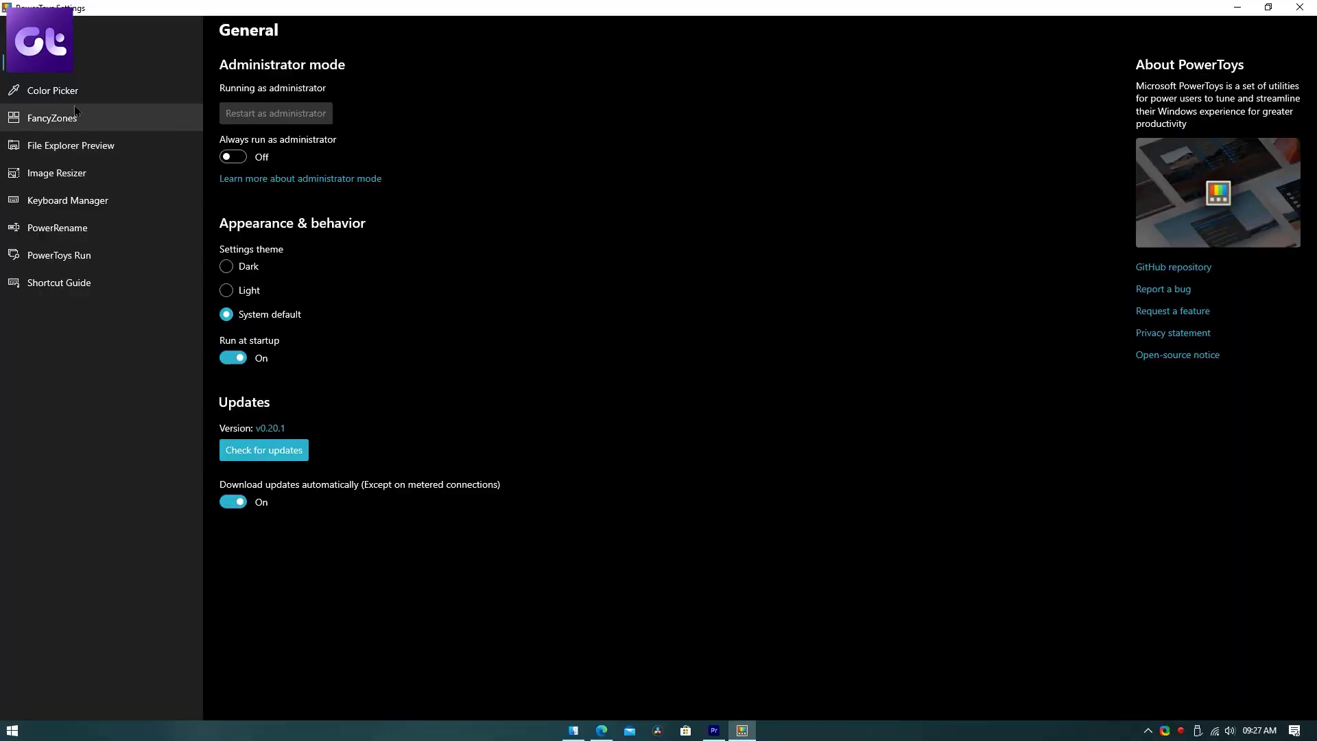
Open the Color Picker page in PowerToys Settings.
left_click(71, 100)
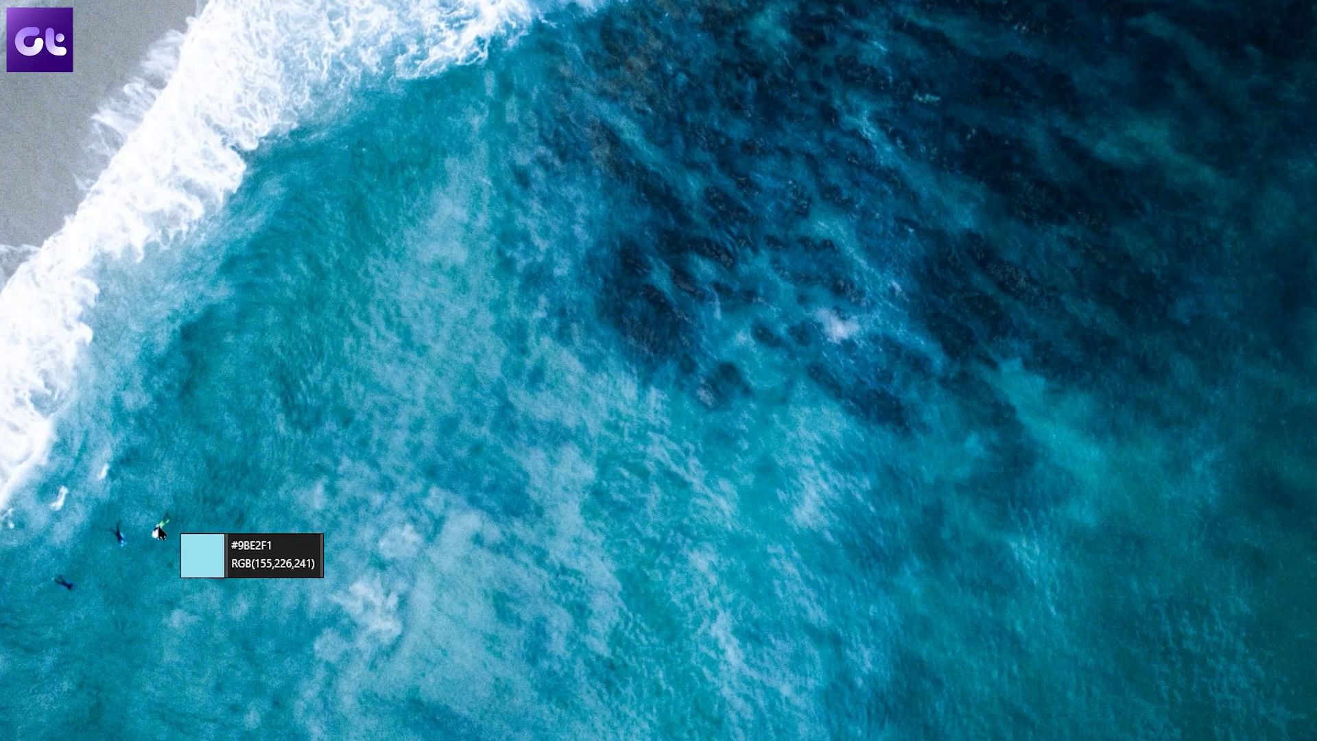
Zoom the Color Picker magnifier over the ocean wallpaper, reading #9BE2F1.
scroll(159, 532, "up", 1)
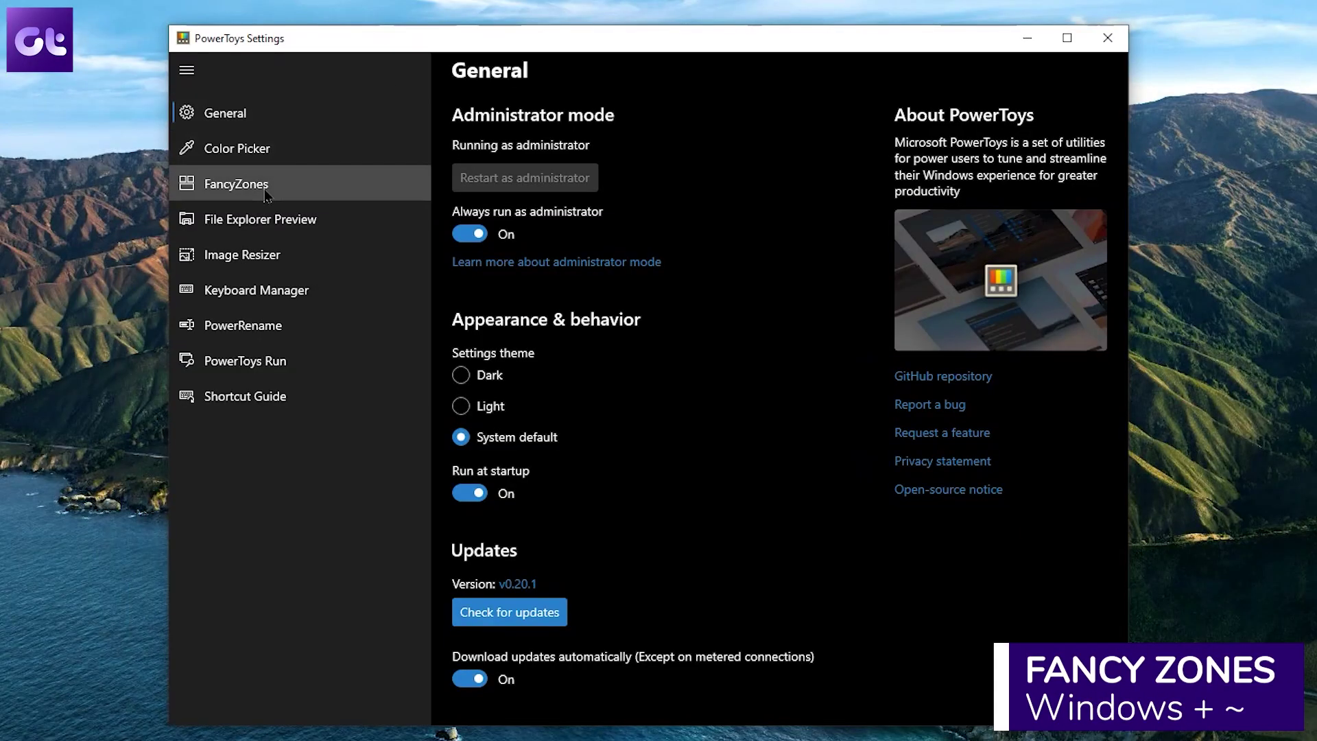
Create a four-zone Rows layout in FancyZones and snap Maps into the lower-right zone.
left_click(267, 194)
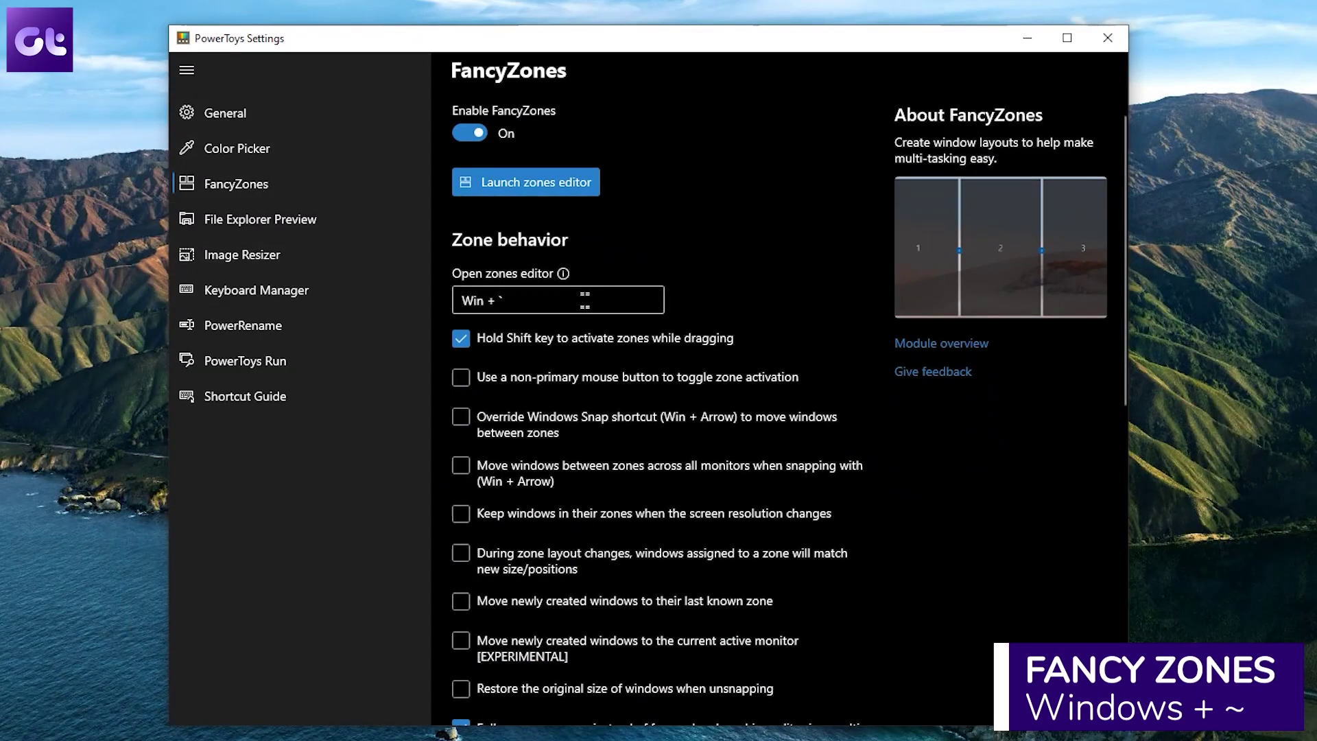
key("super+grave")
left_click(990, 172)
left_click(991, 172)
left_click(927, 176)
left_click(1126, 261)
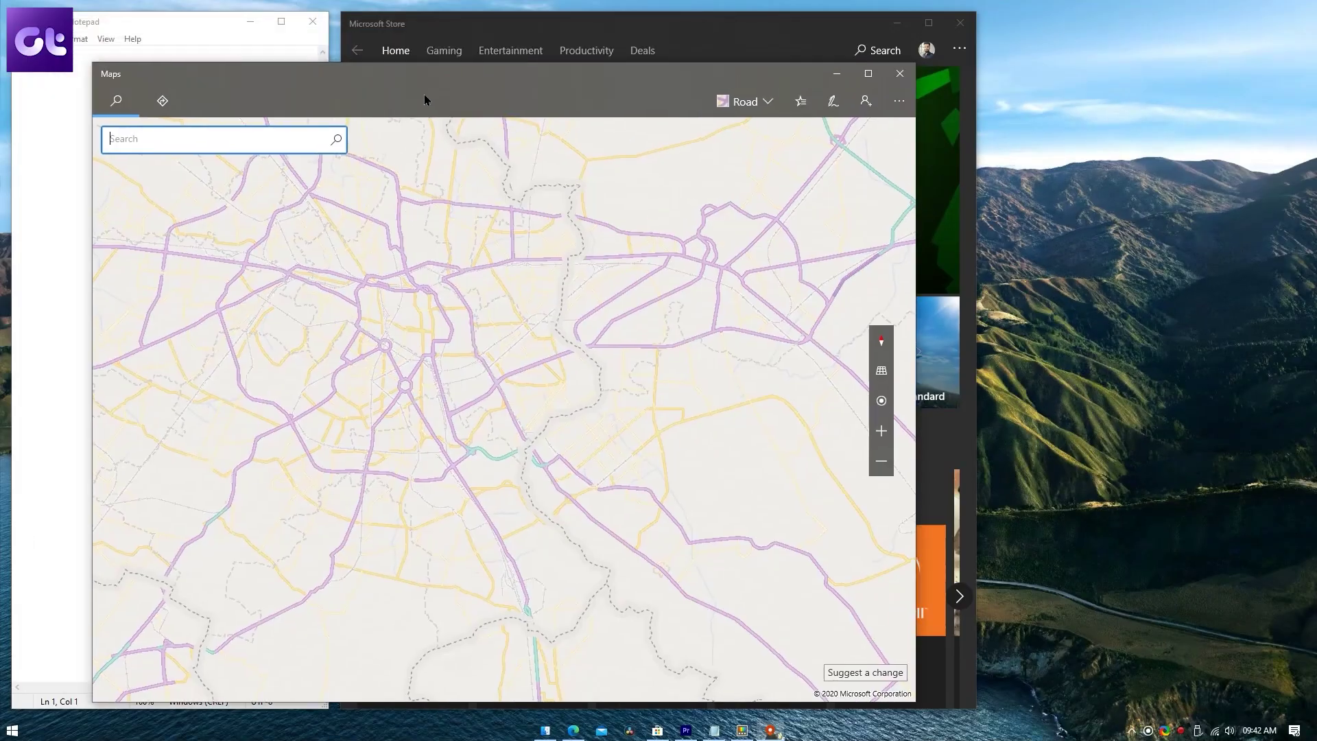
left_click_drag(423, 93, 1156, 430)
scroll(1172, 532, "up", 3)
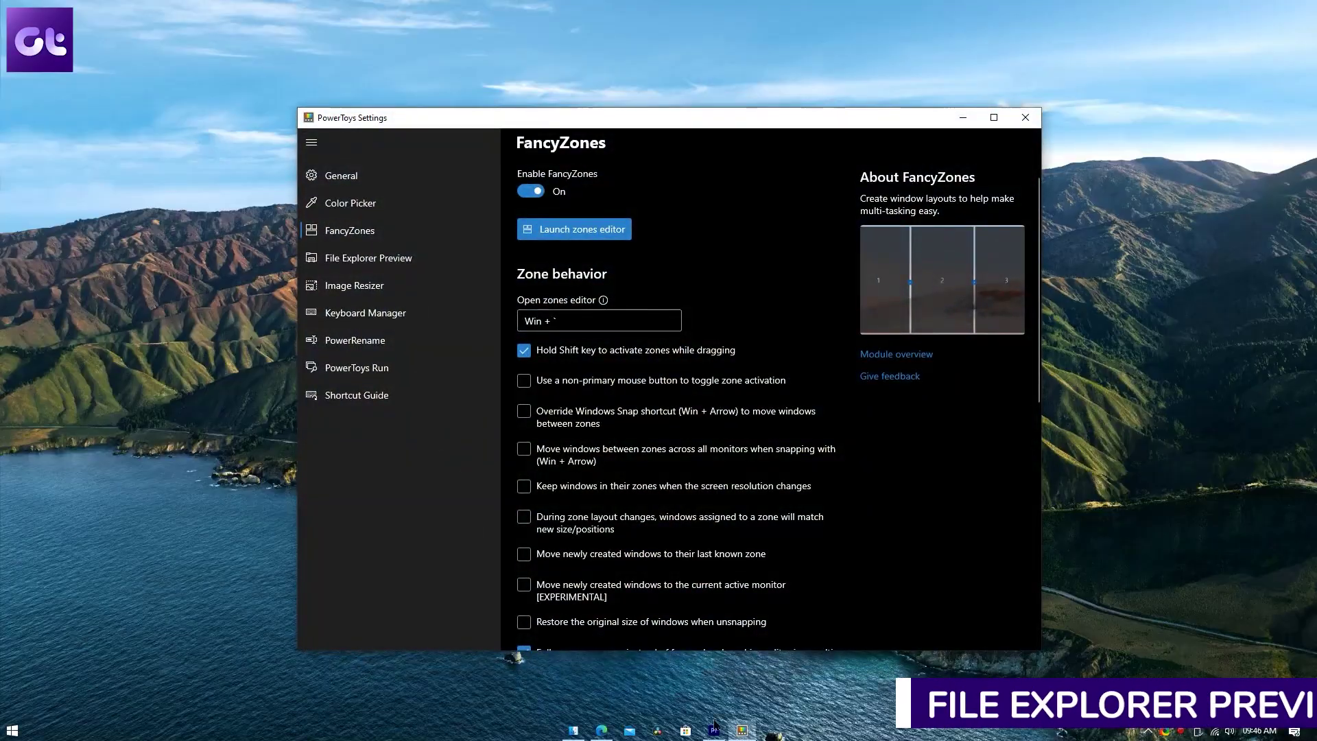
Enable File Explorer Preview, then preview the .dxf, .eps and License Agreement files.
left_click(358, 263)
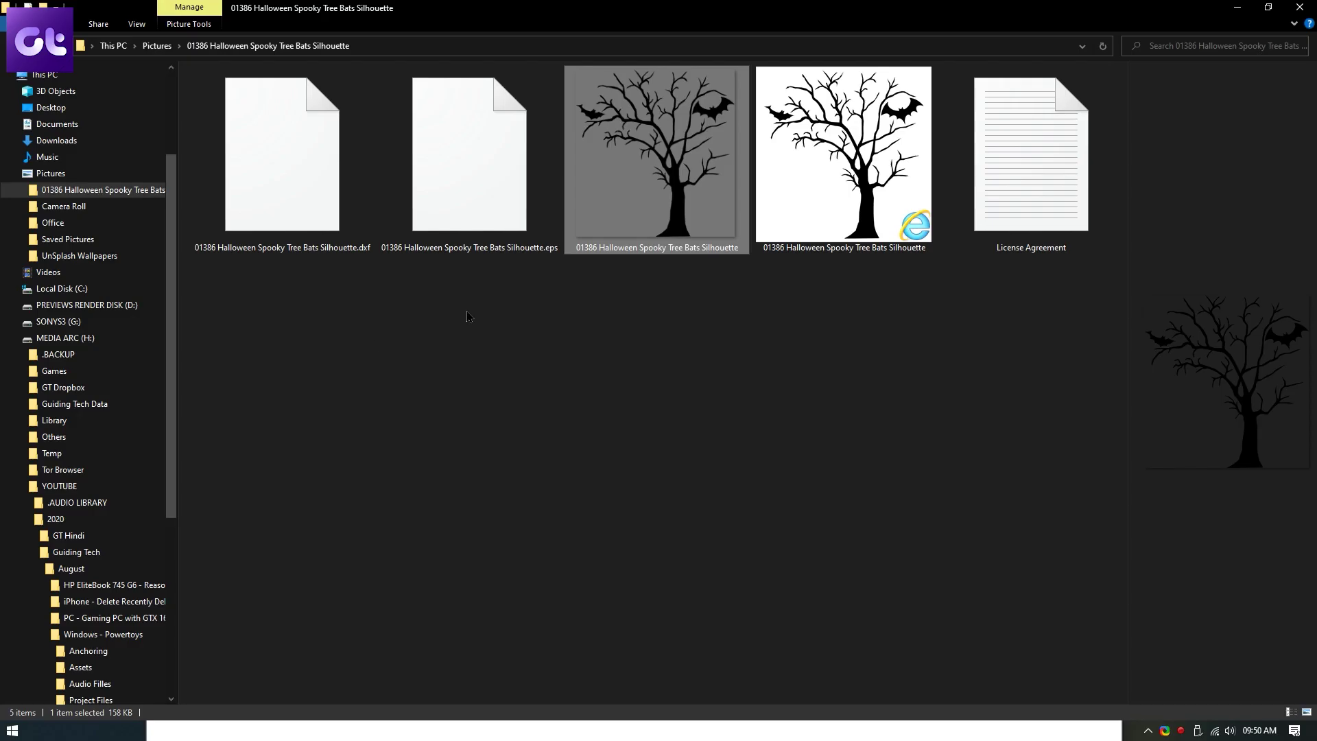
left_click(302, 207)
left_click(463, 177)
left_click(1022, 178)
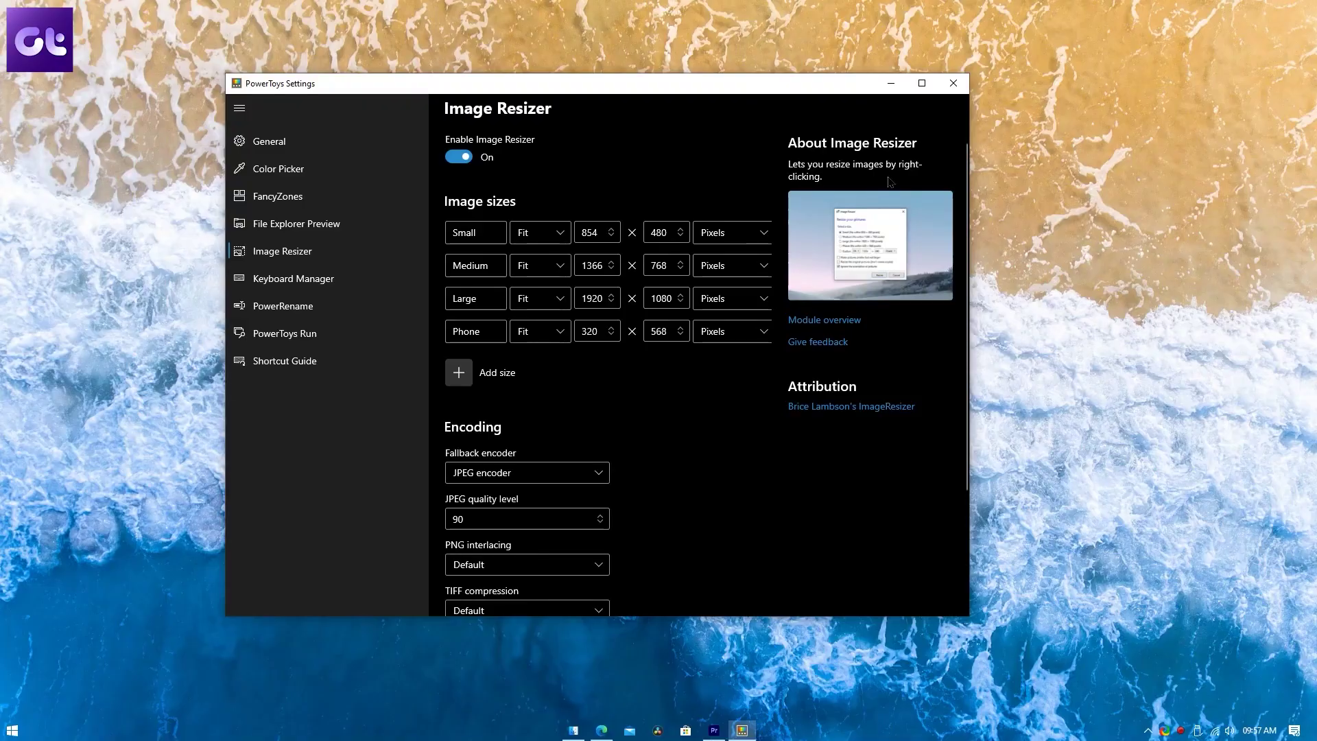
Maximize Settings and keep JPEG encoder as the Image Resizer fallback encoder.
left_click(922, 84)
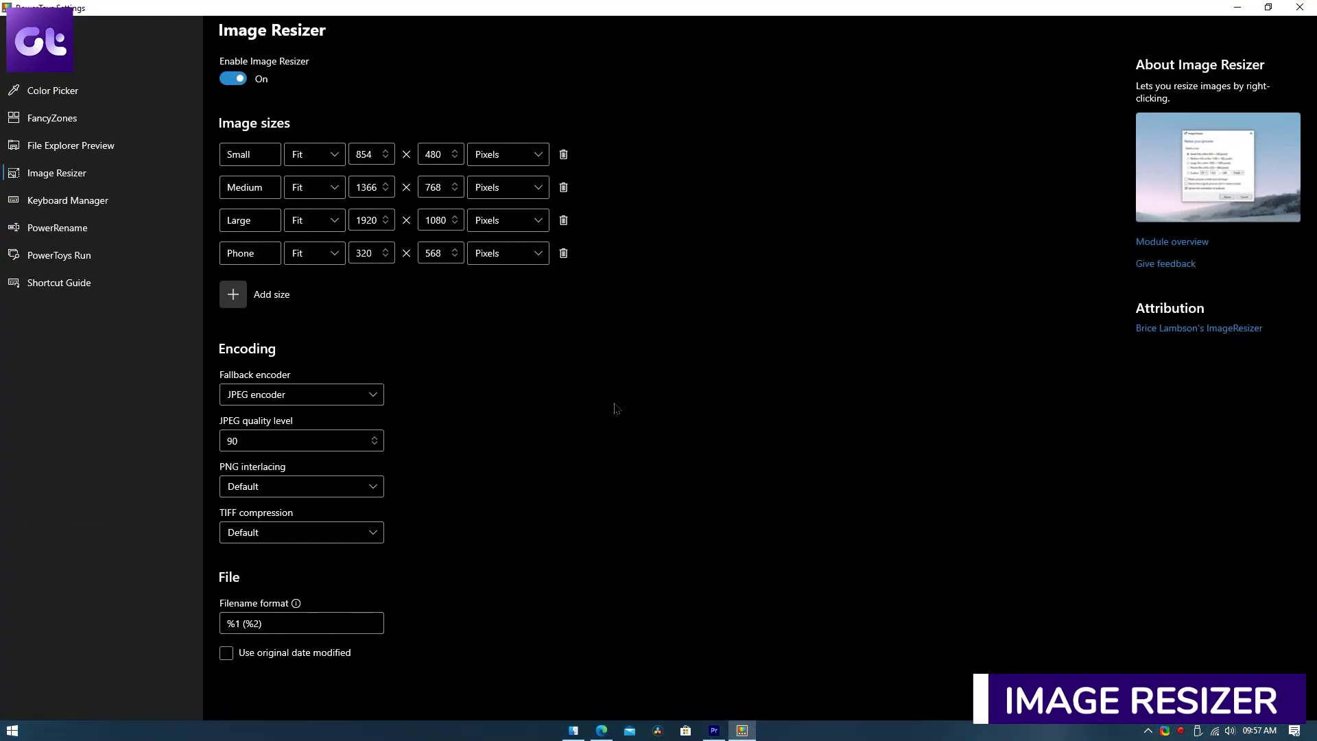
left_click(360, 403)
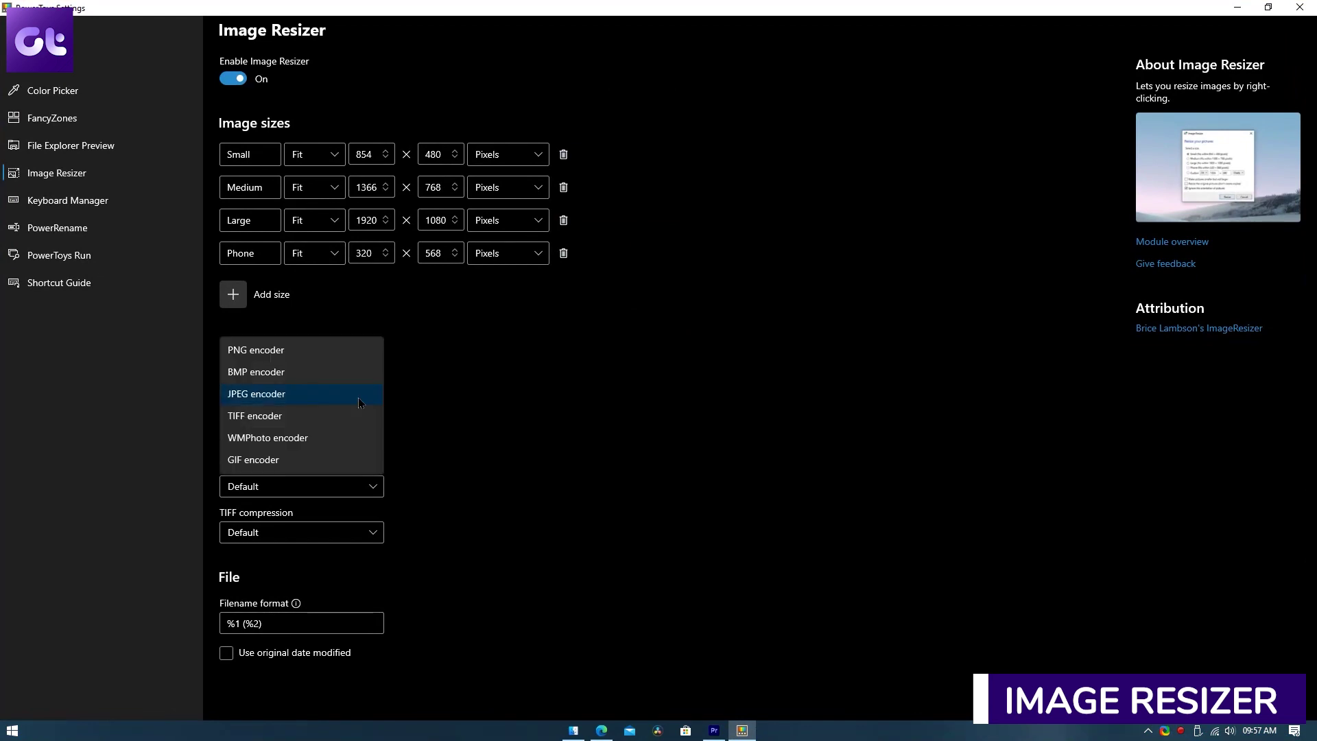
left_click(358, 397)
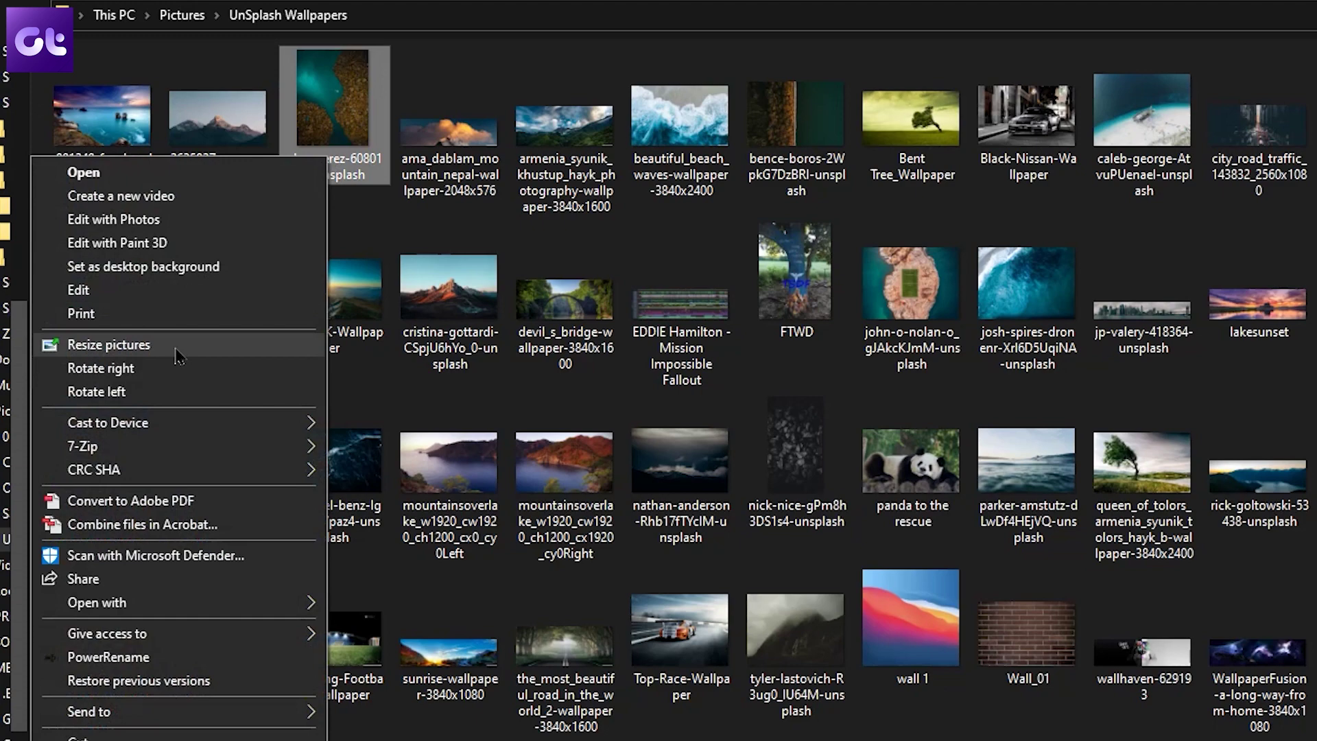
Resize the selected wallpapers, trying Medium and Large before settling on the Phone size.
left_click(176, 355)
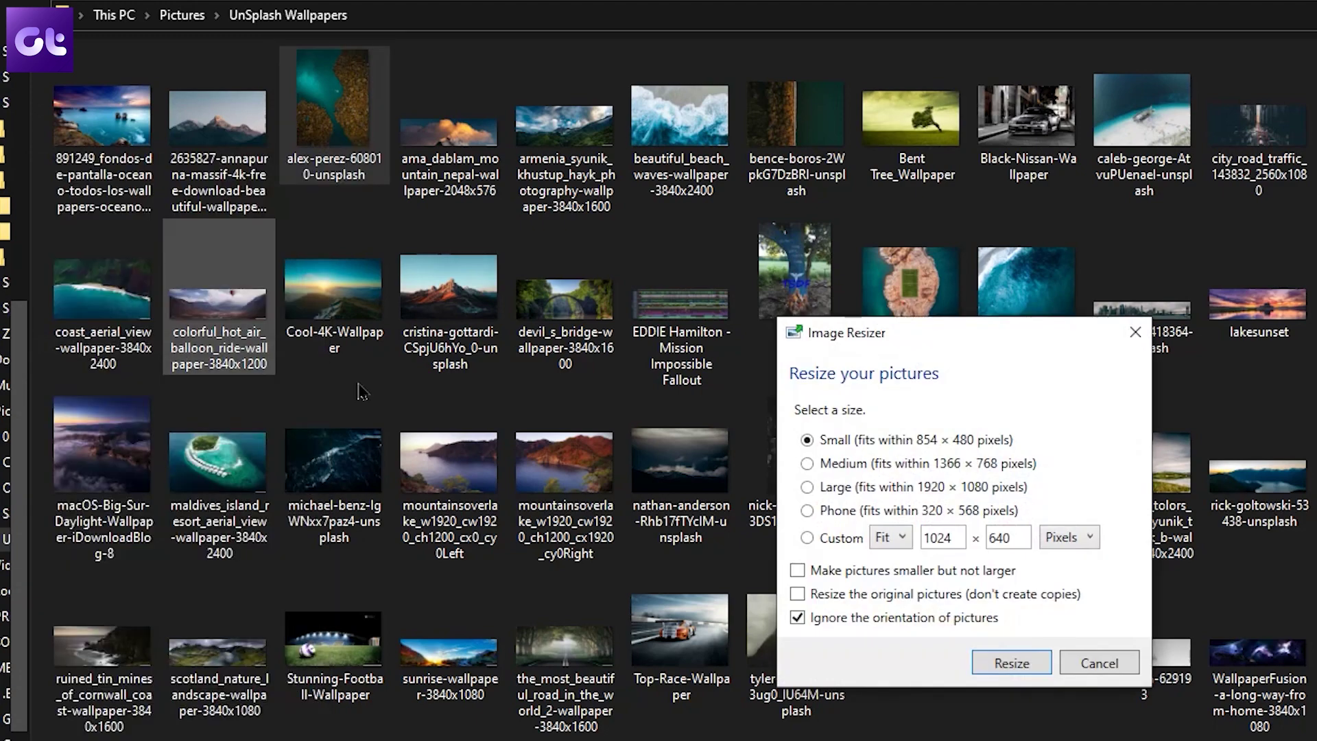
left_click(827, 465)
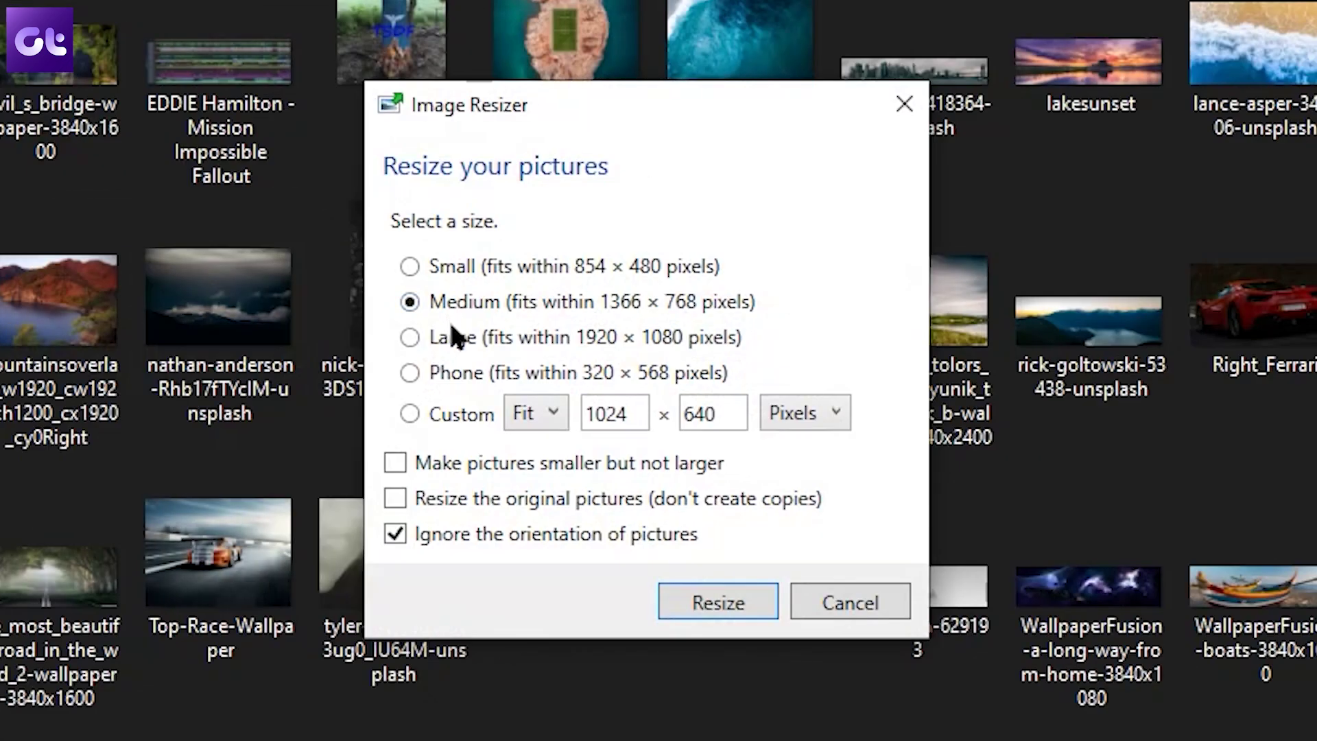
left_click(453, 341)
left_click(421, 372)
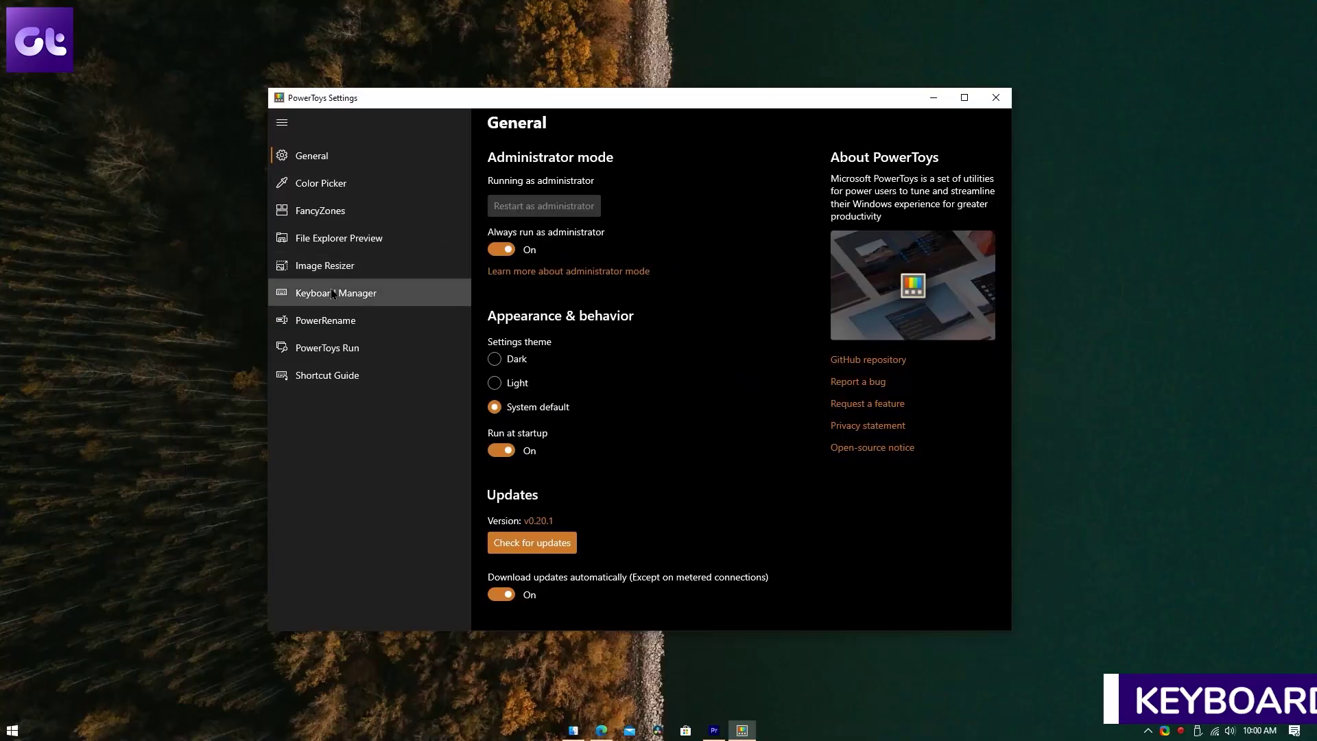
Open Keyboard Manager in a maximized Settings window and launch its Remap shortcuts editor.
left_click(332, 294)
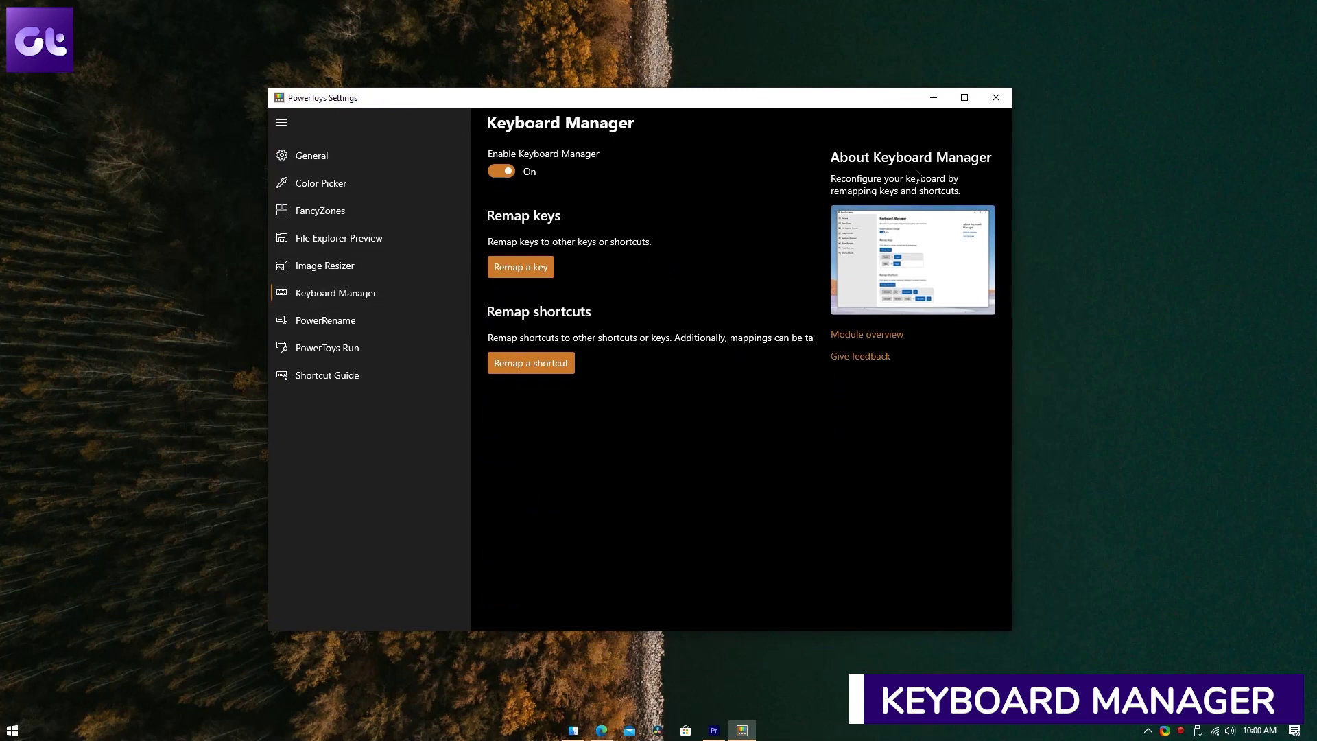
left_click(965, 98)
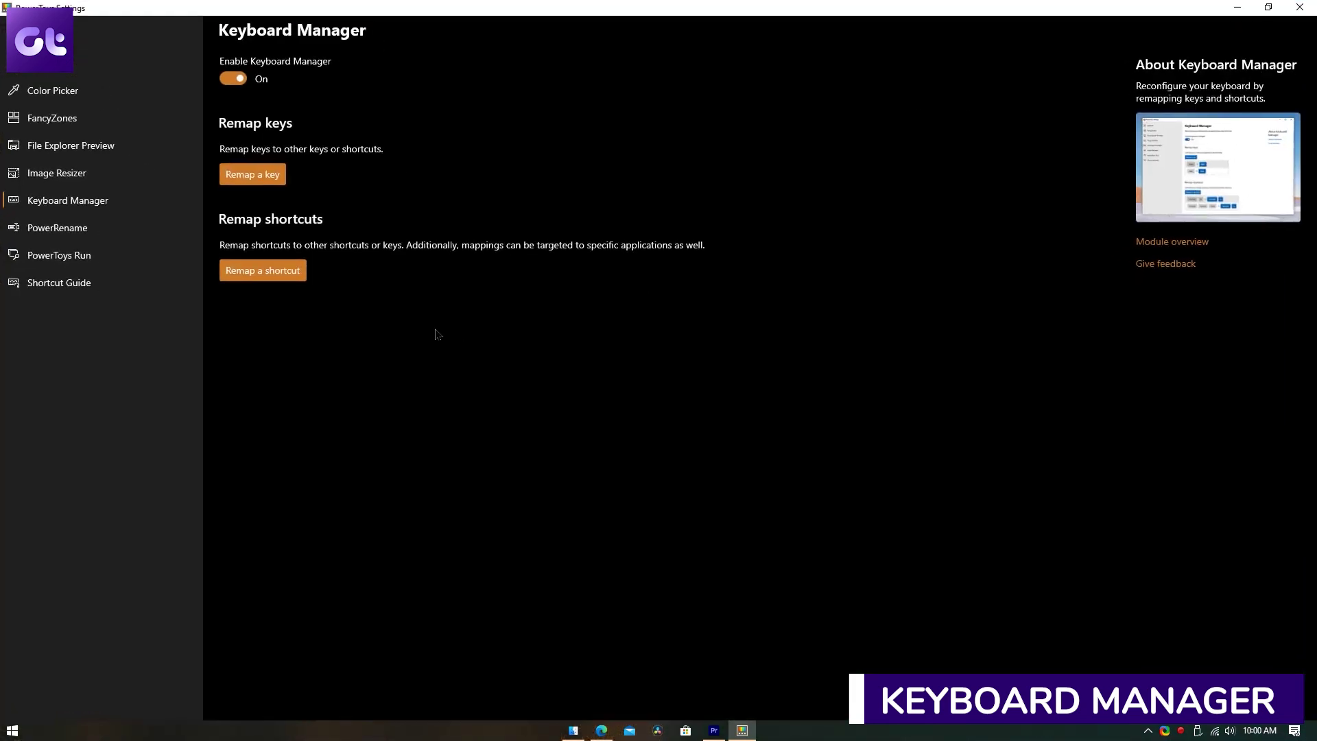
left_click(259, 179)
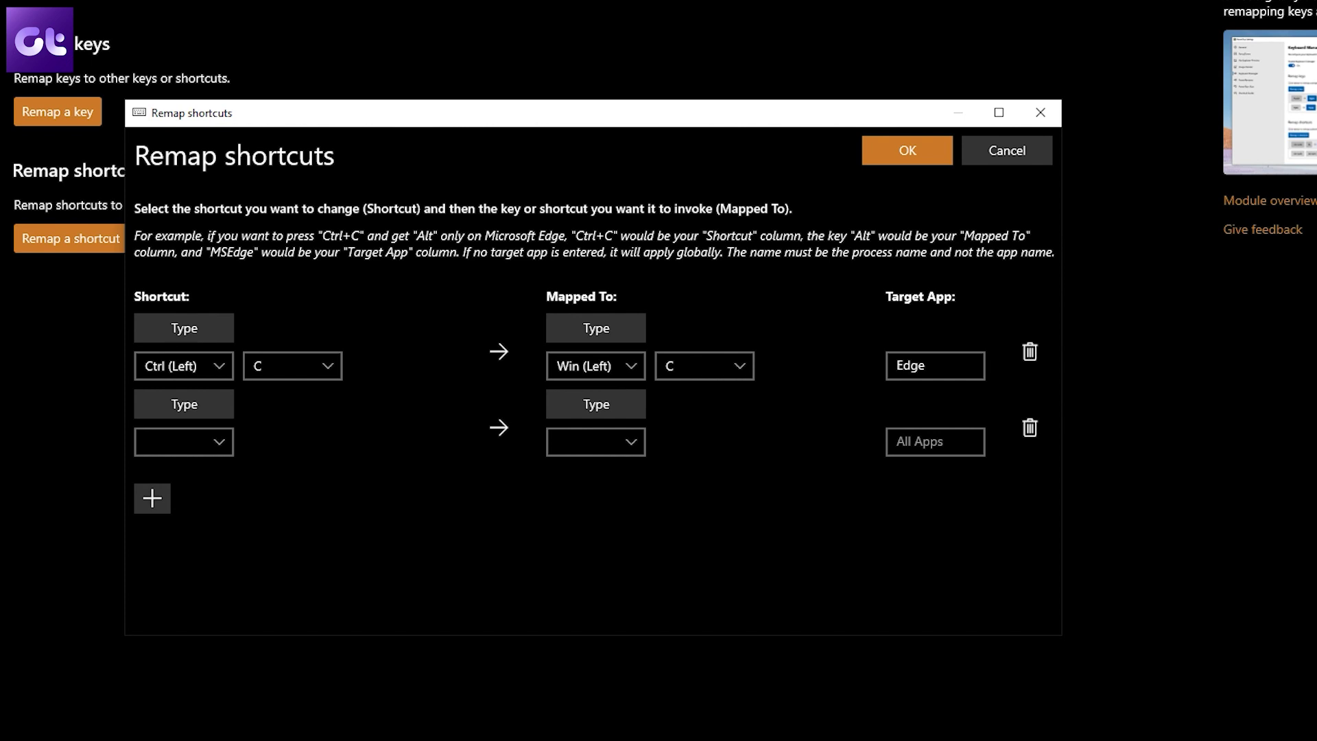
Add Alt (Left) + Space as the second shortcut and start recording its Mapped To target.
left_click(167, 406)
key("space")
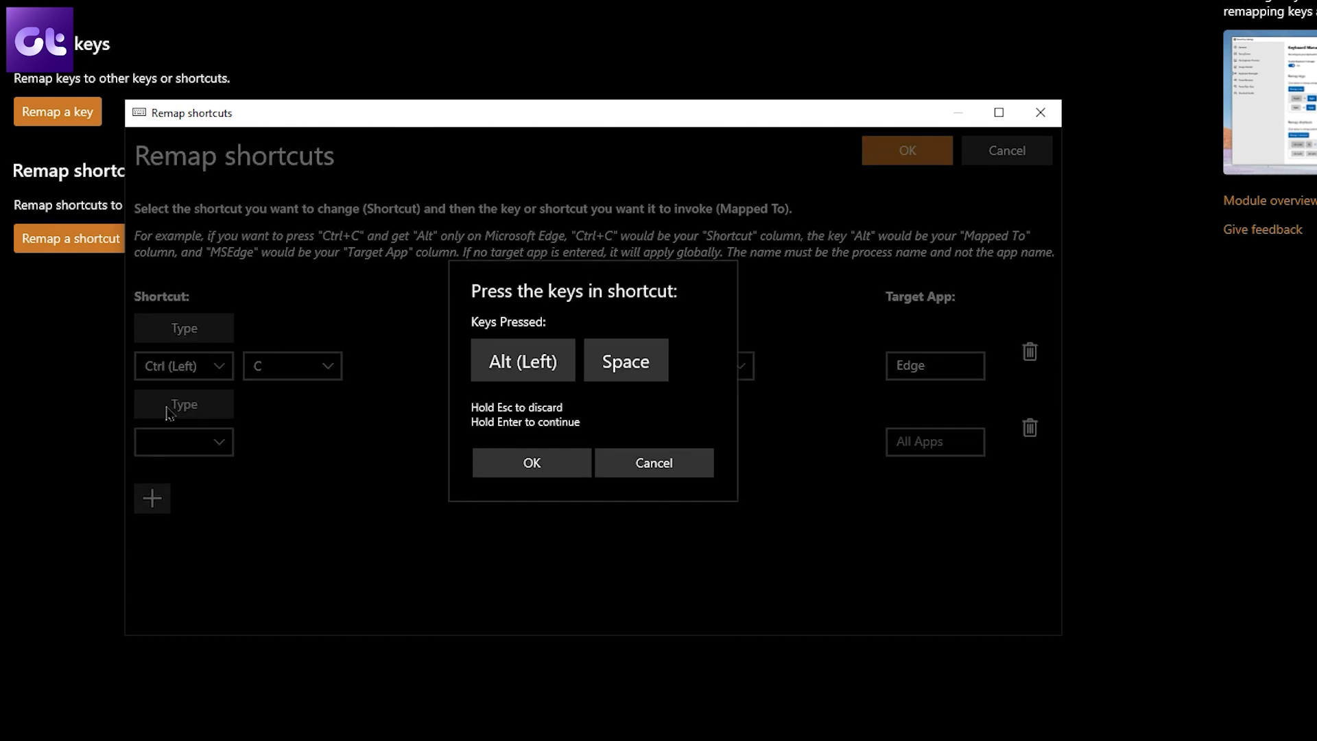
left_click(497, 468)
left_click(637, 449)
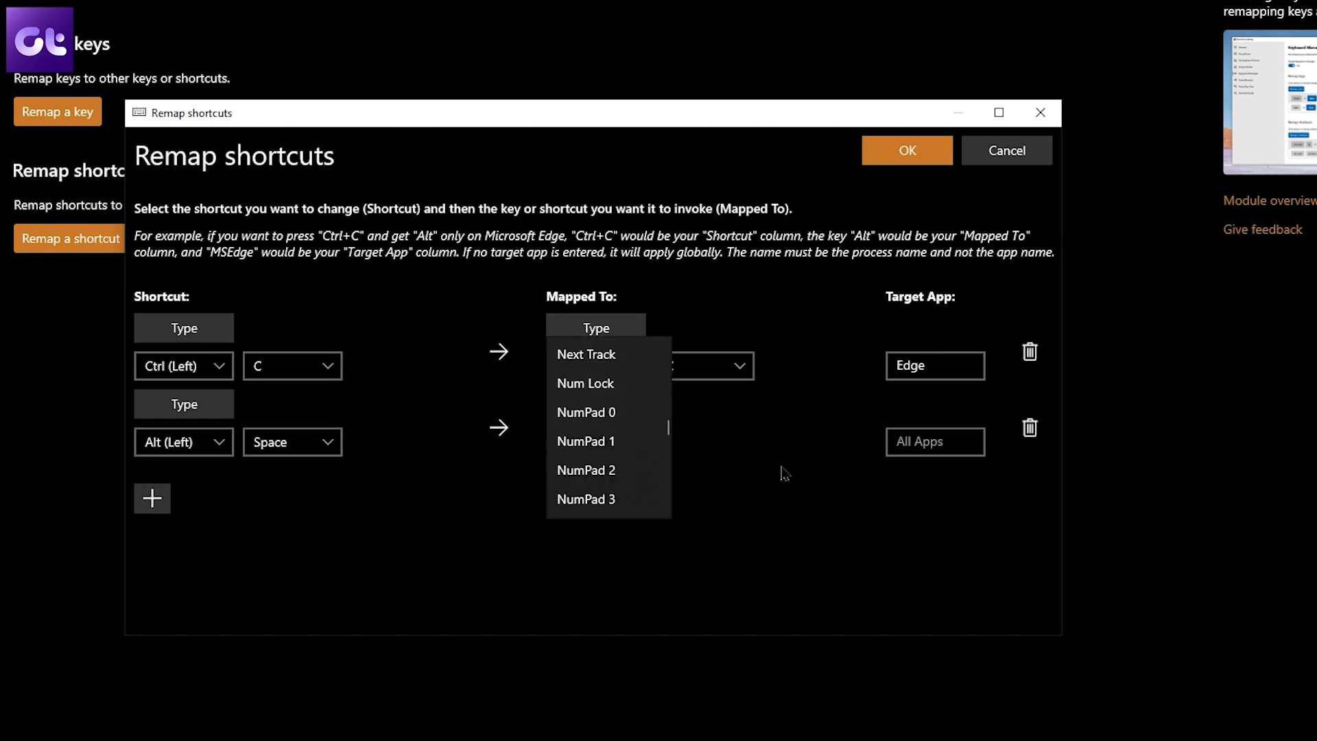
left_click(602, 411)
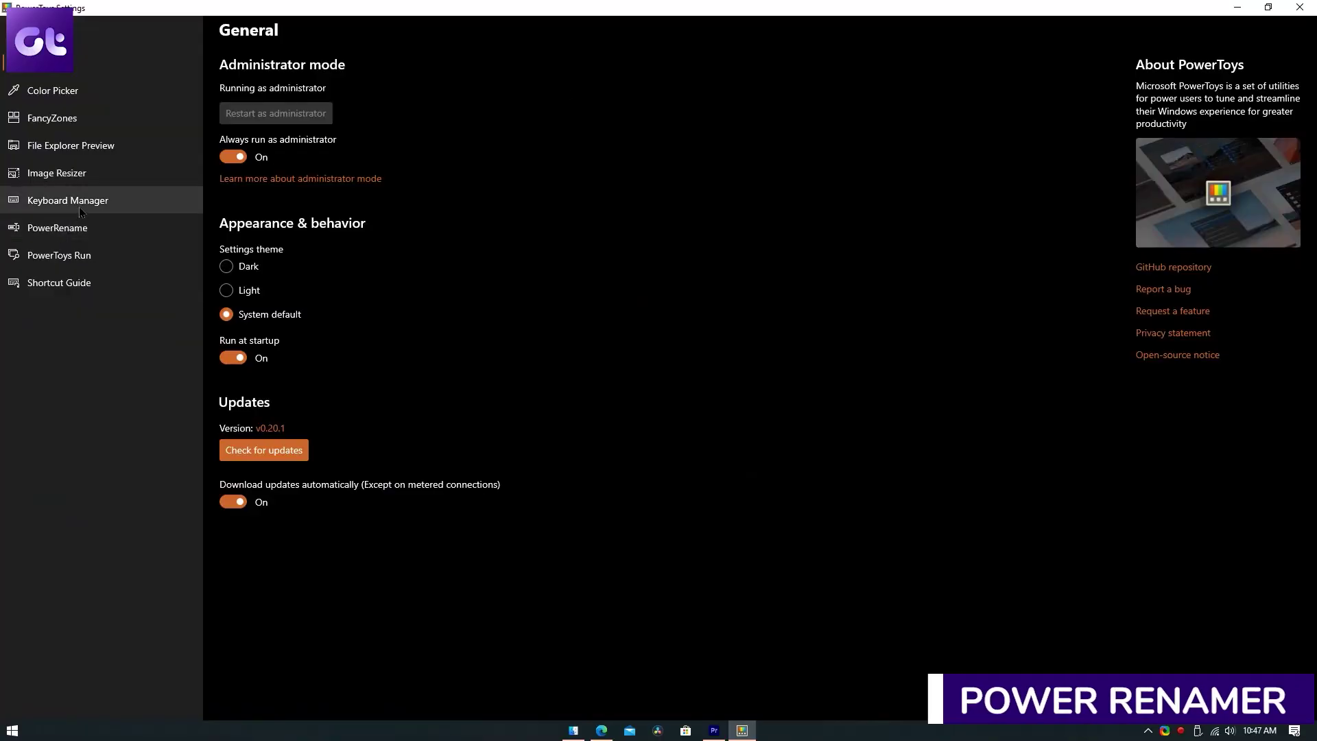
Open PowerRename on the selected Sound Recording files and set up replacing Sound Recording with SR.
left_click(76, 229)
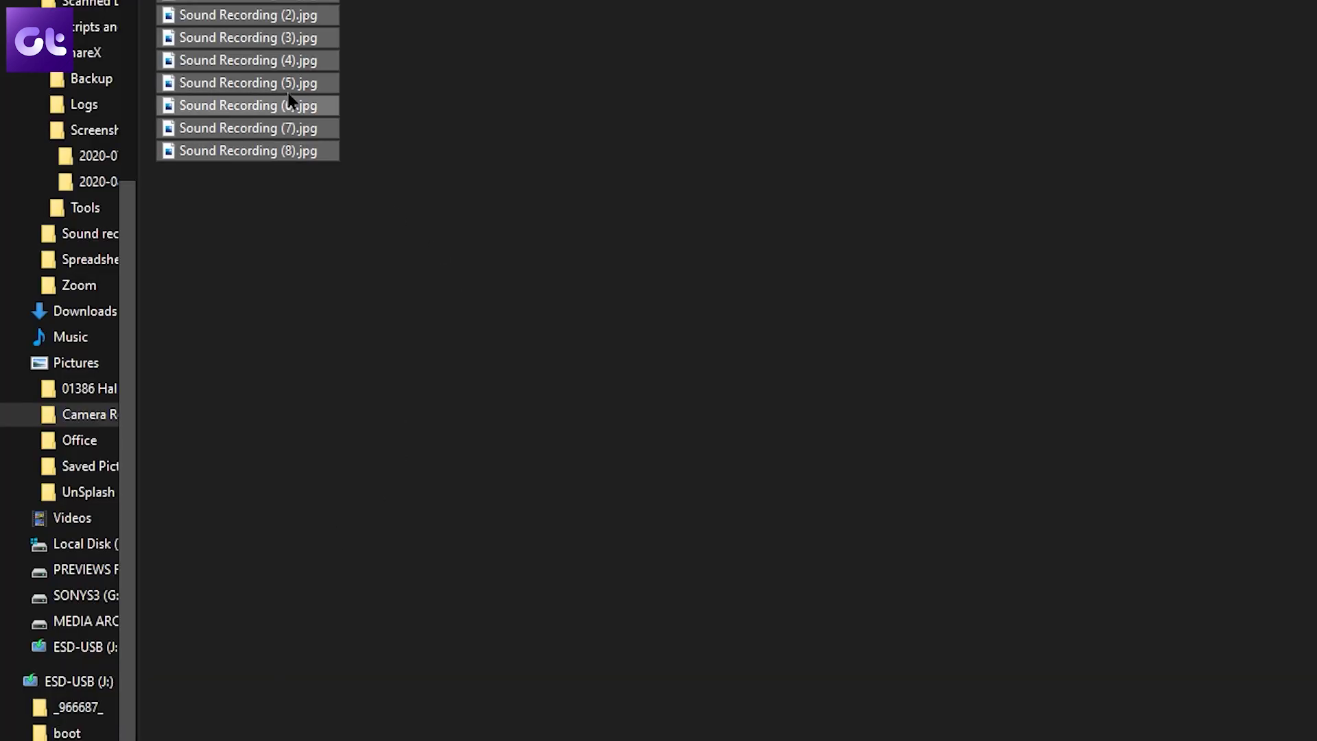
right_click(264, 52)
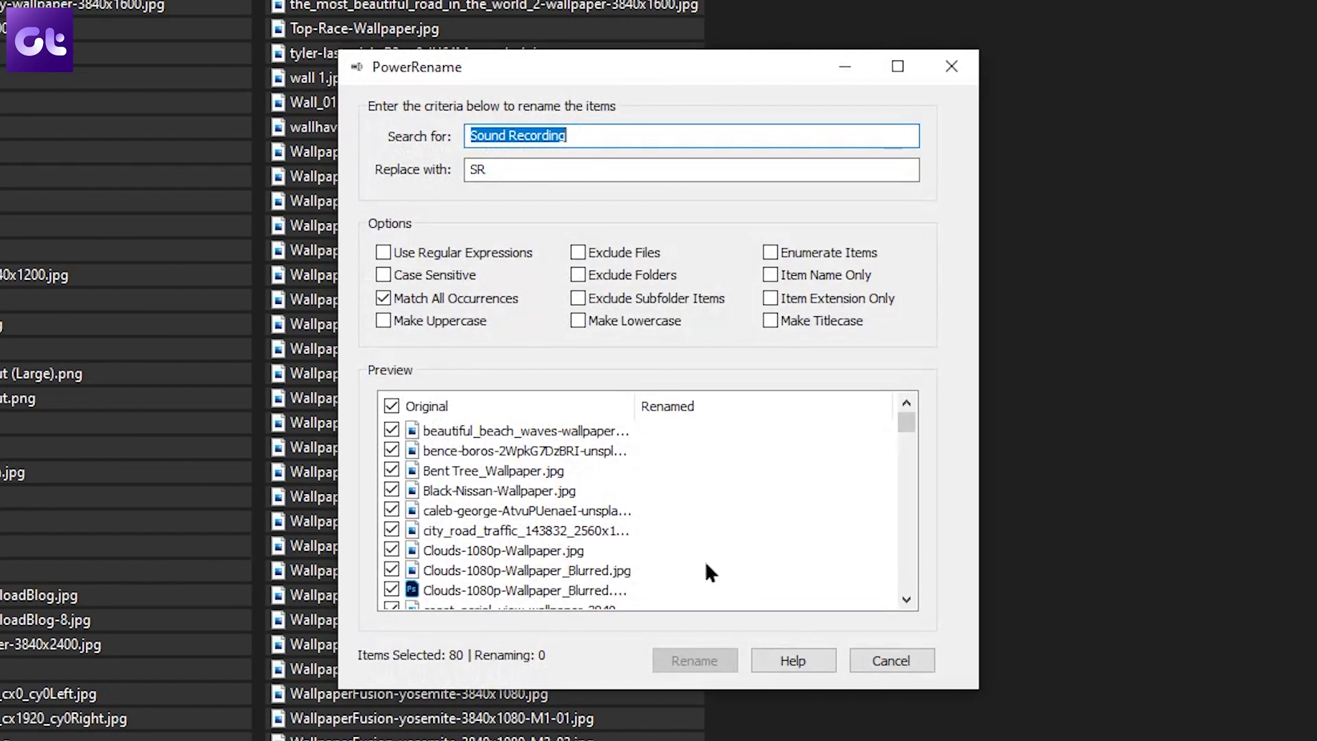
scroll(705, 561, "down", 4)
scroll(702, 562, "down", 15)
scroll(662, 504, "up", 20)
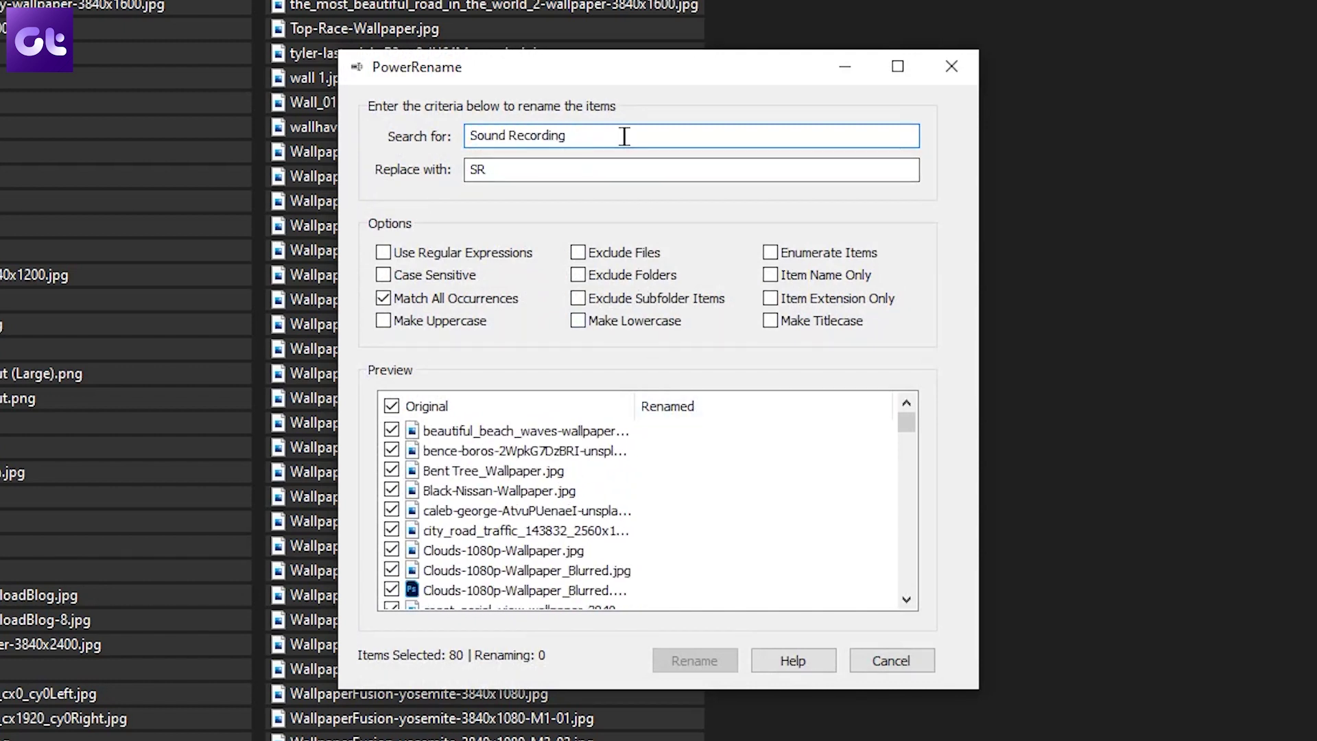
key("BackSpace")
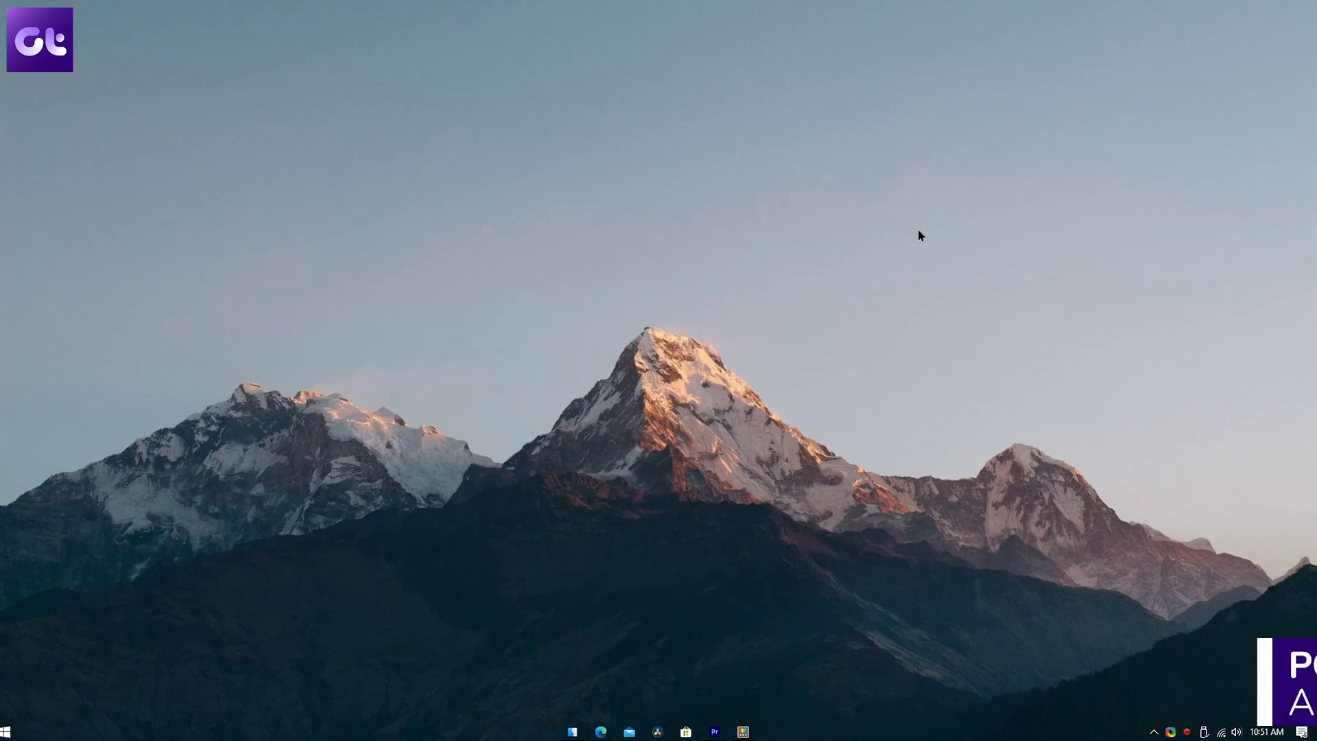
Search 'Guiding' and 'Wallpa' in PowerToys Run, then change its shortcut to Ctrl + Space.
key("alt+space")
type("Guiding")
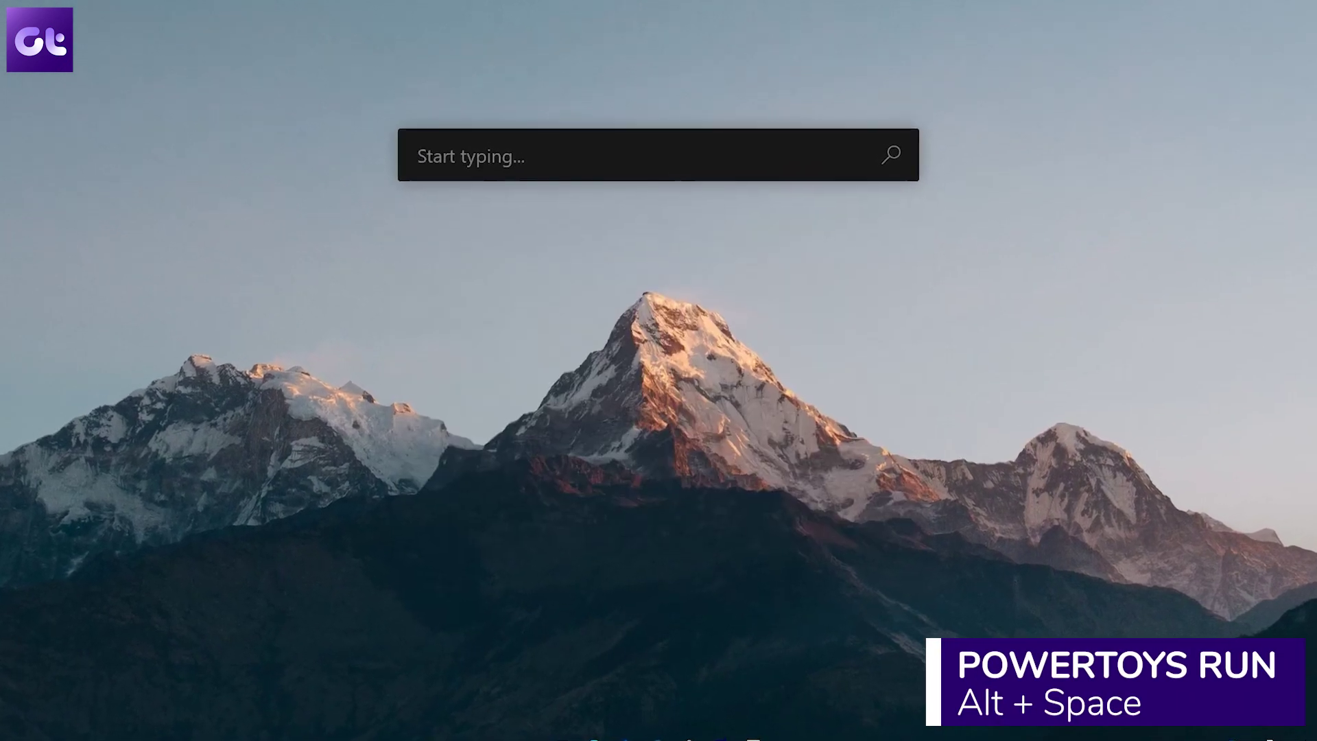
type("s")
key("BackSpace")
key("BackSpace")
key("BackSpace")
key("BackSpace")
key("BackSpace")
key("BackSpace")
key("BackSpace")
key("BackSpace")
type("Wallpa")
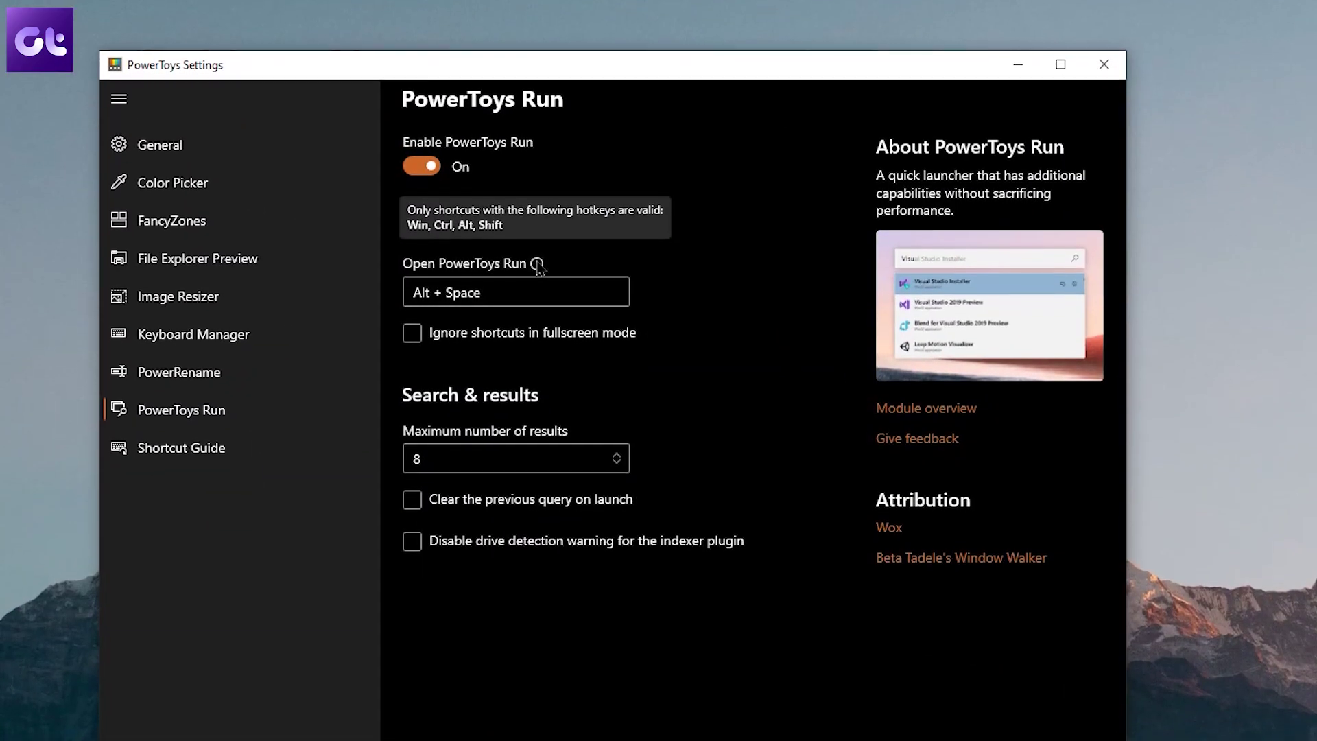
left_click(490, 278)
key("ctrl+space")
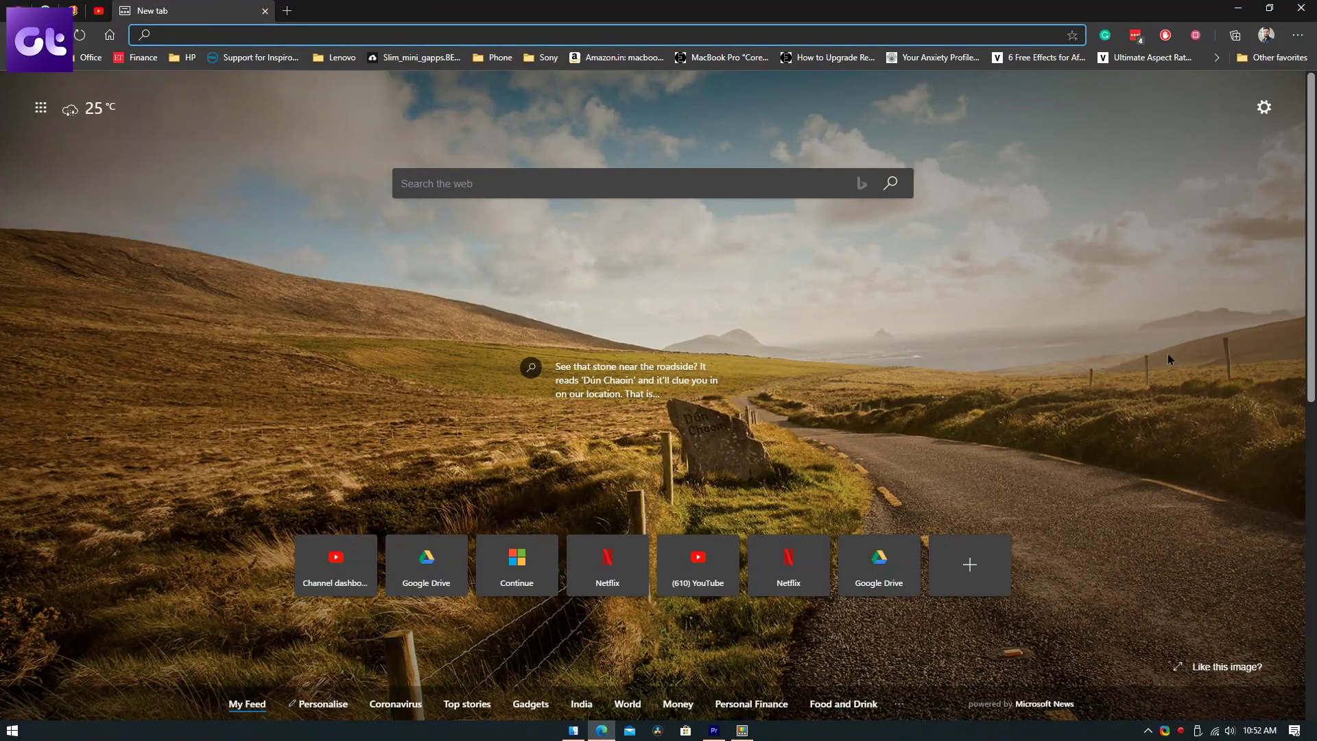
Hold the Windows key to show the Shortcut Guide overlay listing shortcuts like Open Action center.
key("super")
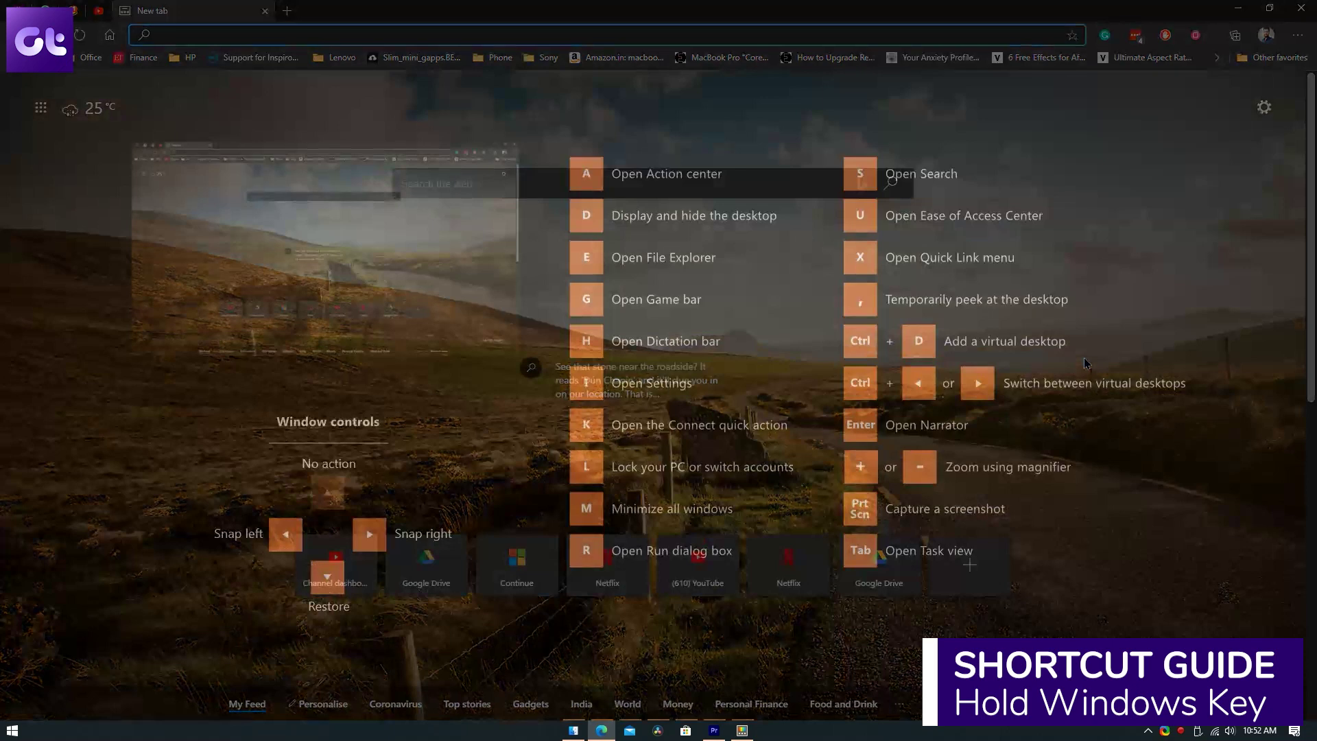